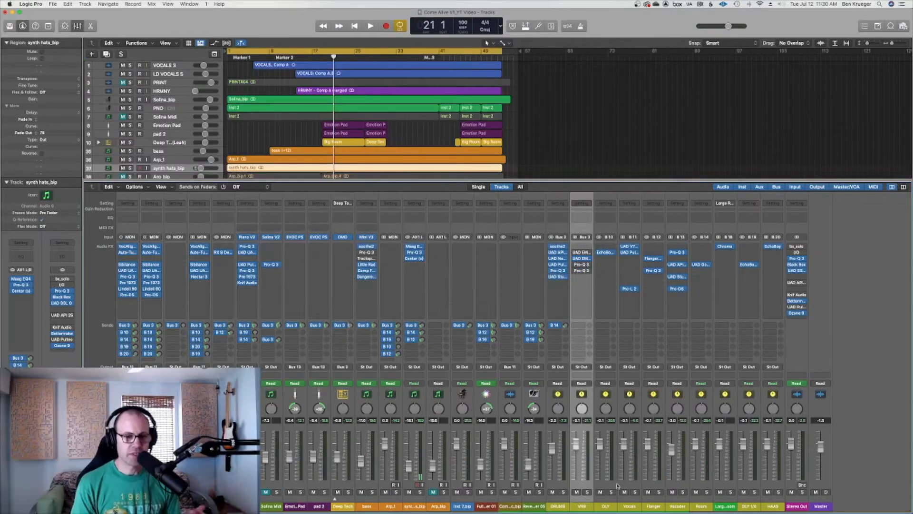
Step: Solo the VRB reverb channel and audition it with a playback cycle over about bars 19 to 27
left_click(588, 492)
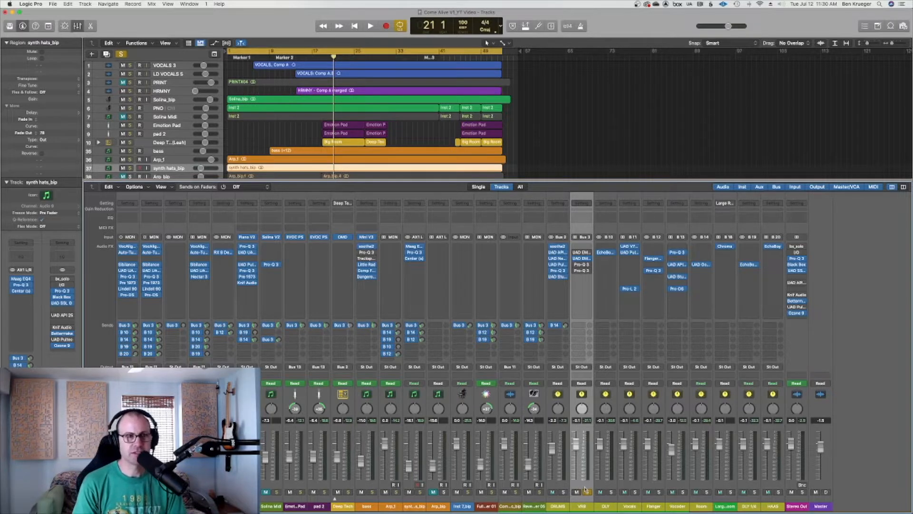
key("space")
mouse_move(328, 52)
left_mouse_down()
mouse_move(366, 57)
mouse_move(323, 54)
left_mouse_up()
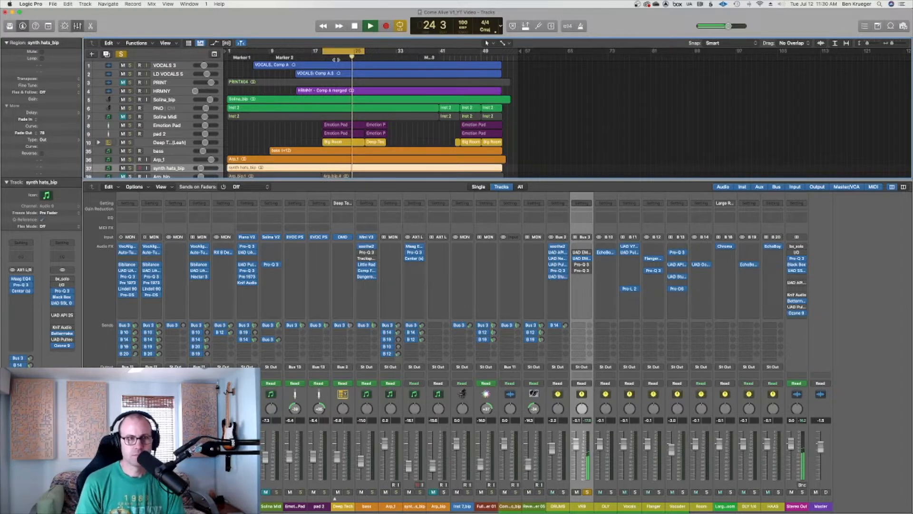
key("space")
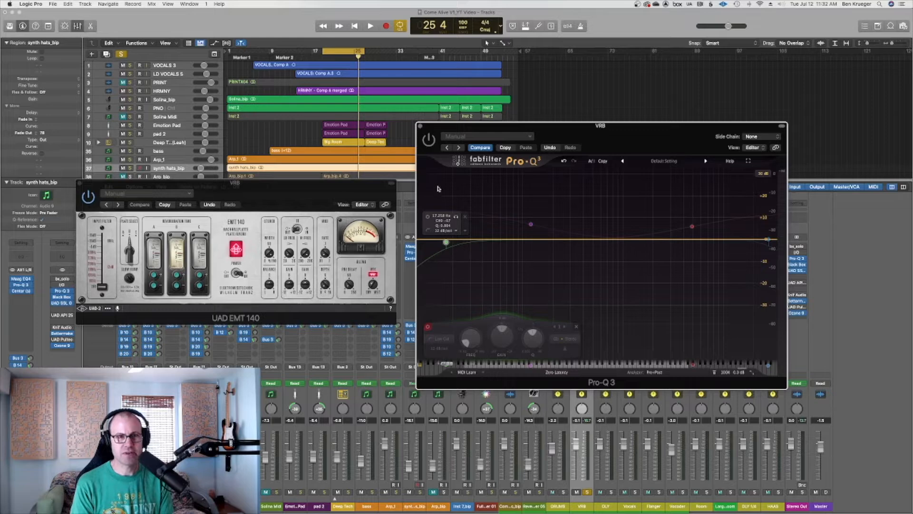
Step: Enable the low cut on VRB's Pro-Q 3, raise its frequency during playback, and enable the high cut at about 6.4 kHz
key("space")
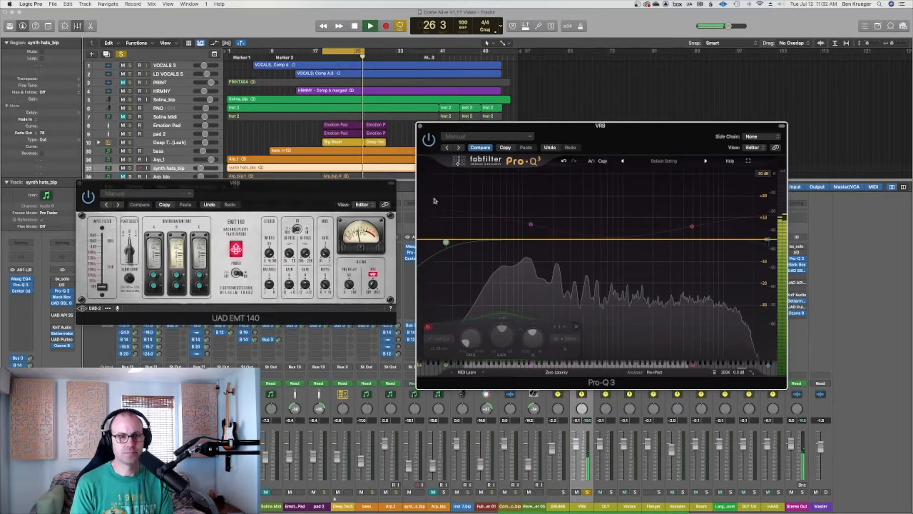
left_click(449, 242)
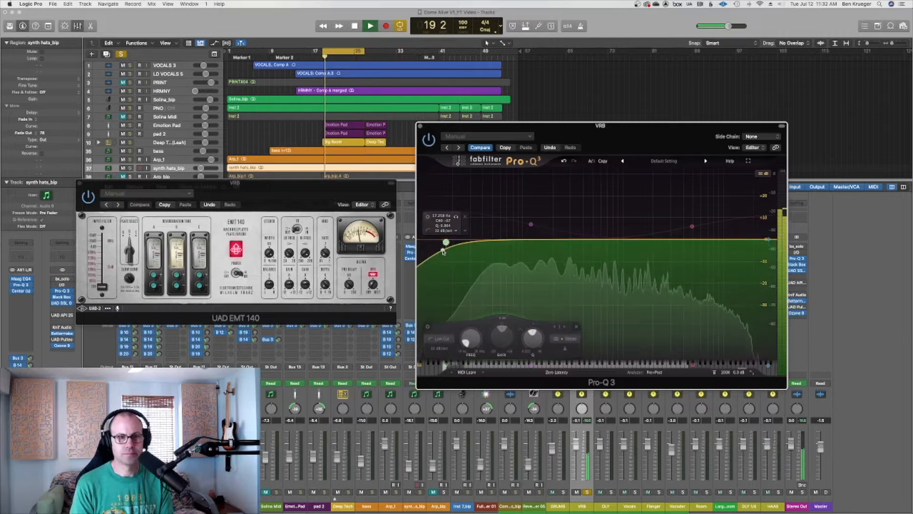
left_click_drag(451, 247, 556, 244)
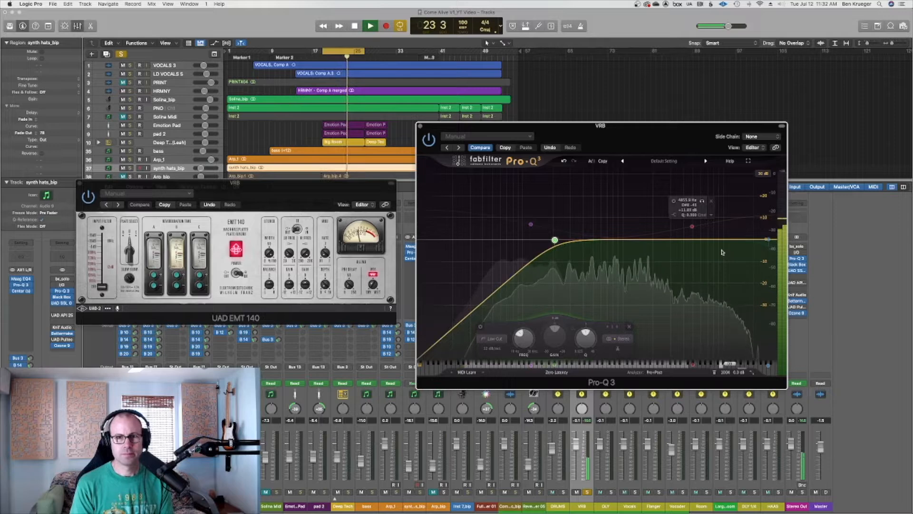
key("space")
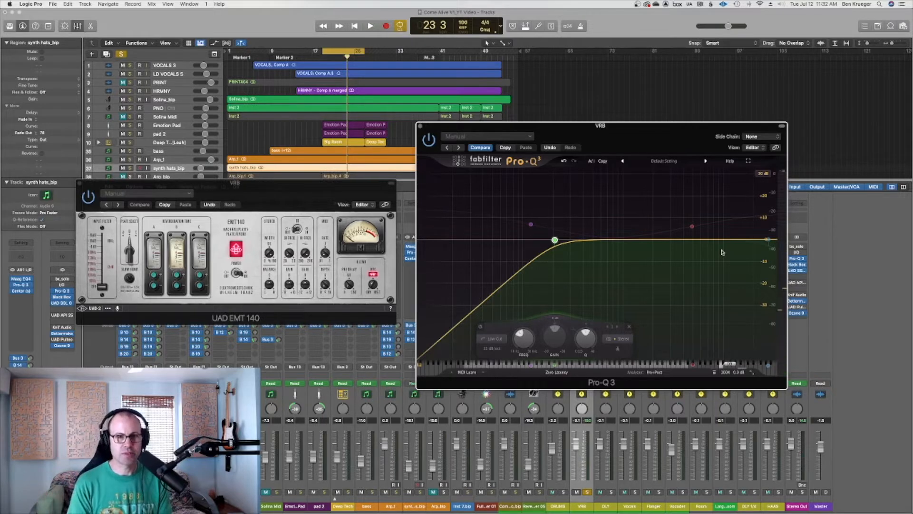
mouse_move(555, 241)
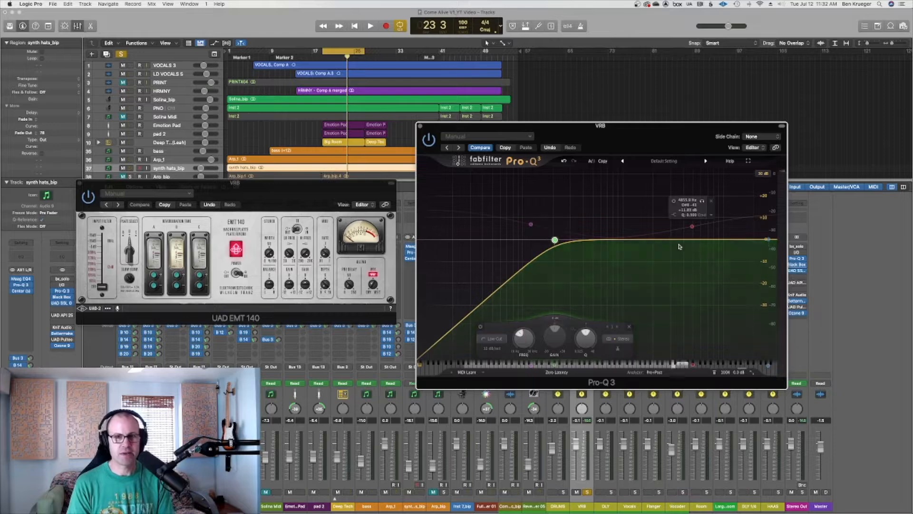
left_click(704, 240)
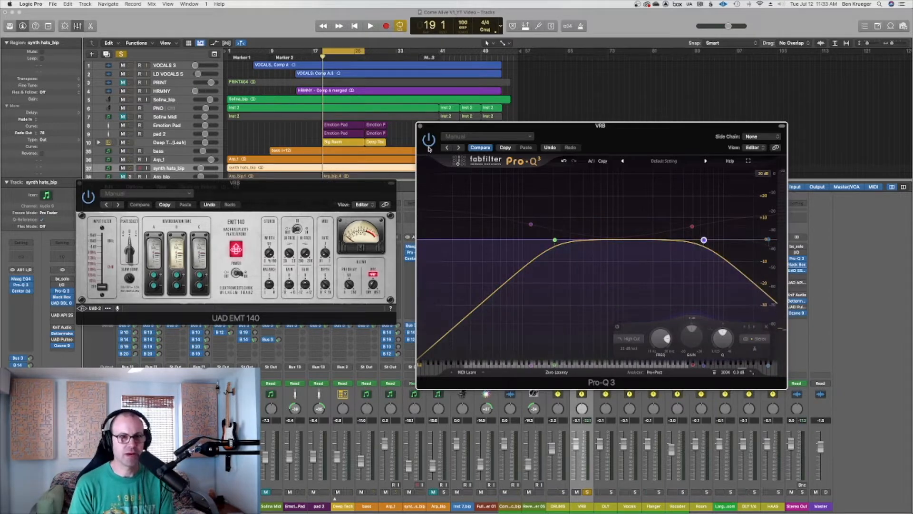
Step: Play the full mix and compare the reverb with its low and high cut EQ bypassed and engaged
key("space")
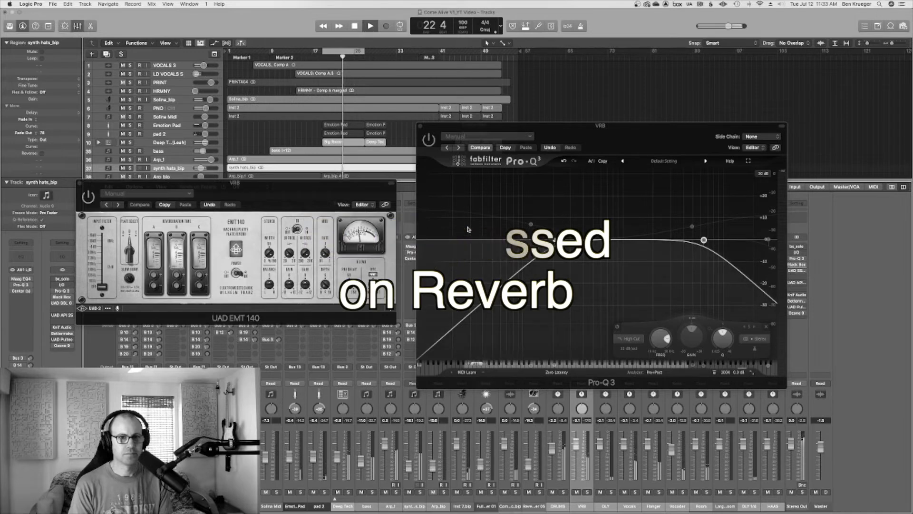
left_click(429, 140)
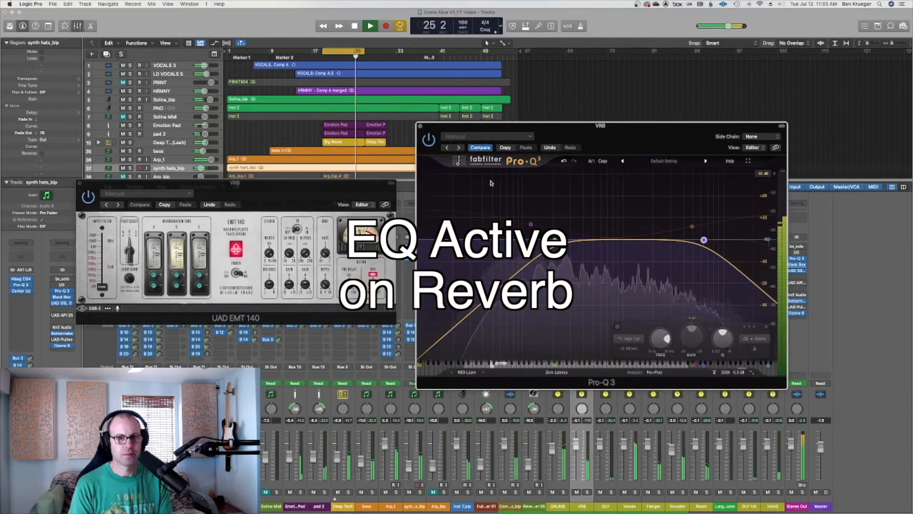
key("space")
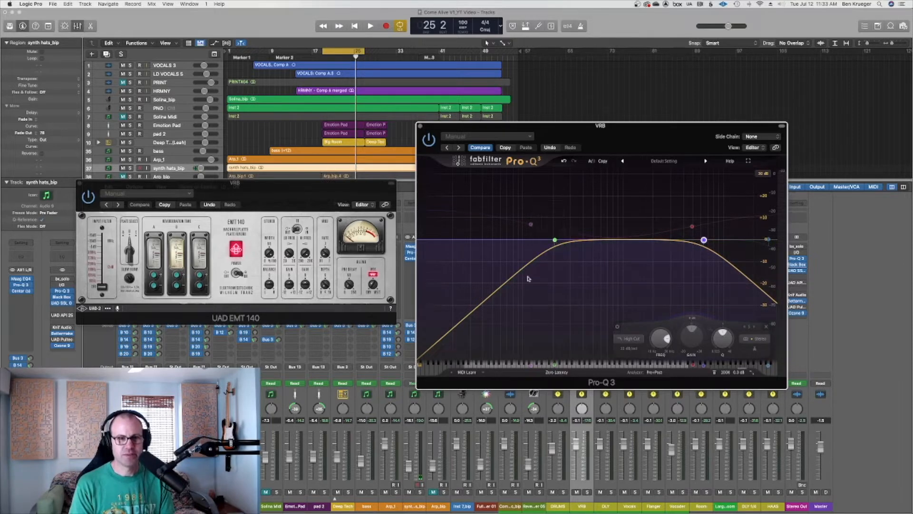
Step: Raise the reverb EQ's low cut to about 400 Hz and lower the high cut frequency slightly
left_click_drag(554, 241, 583, 239)
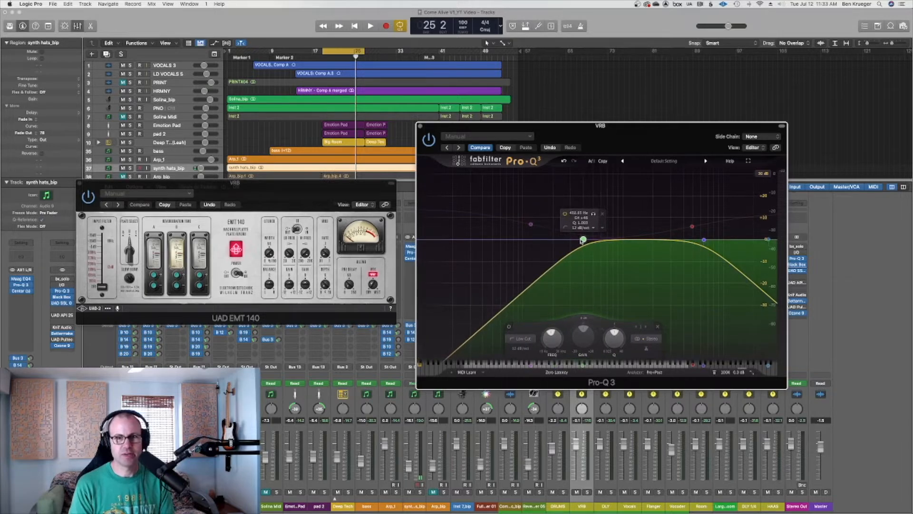
left_click(704, 241)
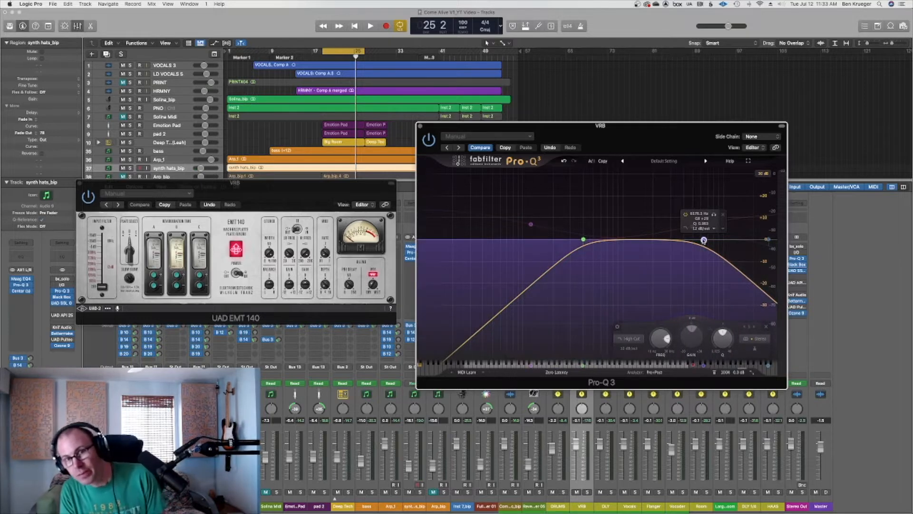
left_click_drag(704, 240, 695, 240)
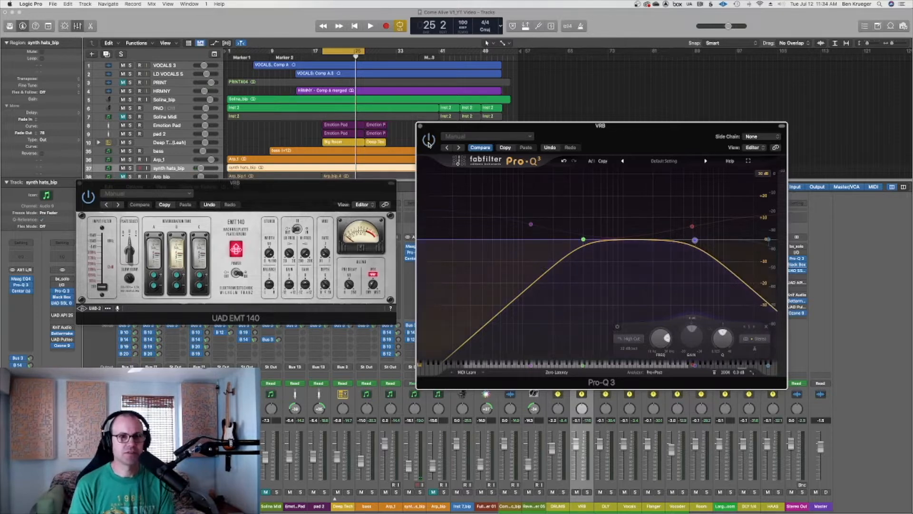
Step: Compare the tighter-filtered reverb with its EQ bypassed and engaged during full mix playback
key("space")
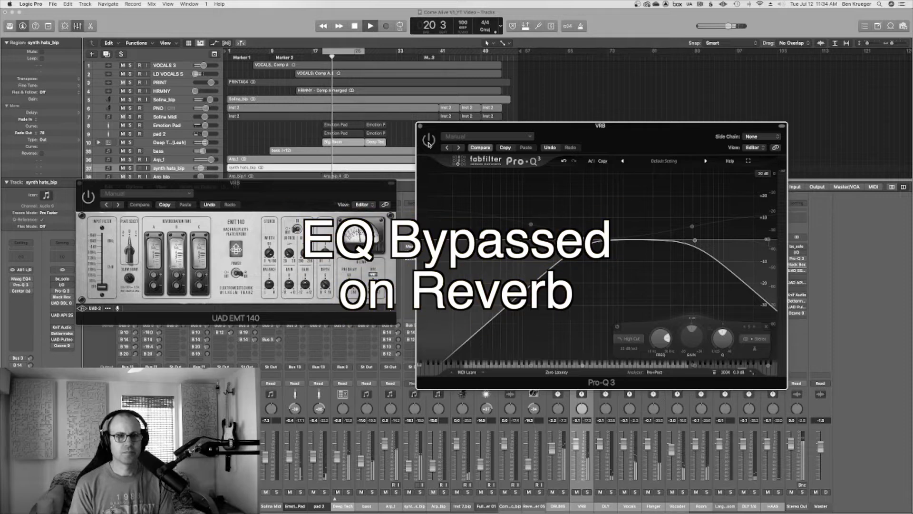
left_click(428, 142)
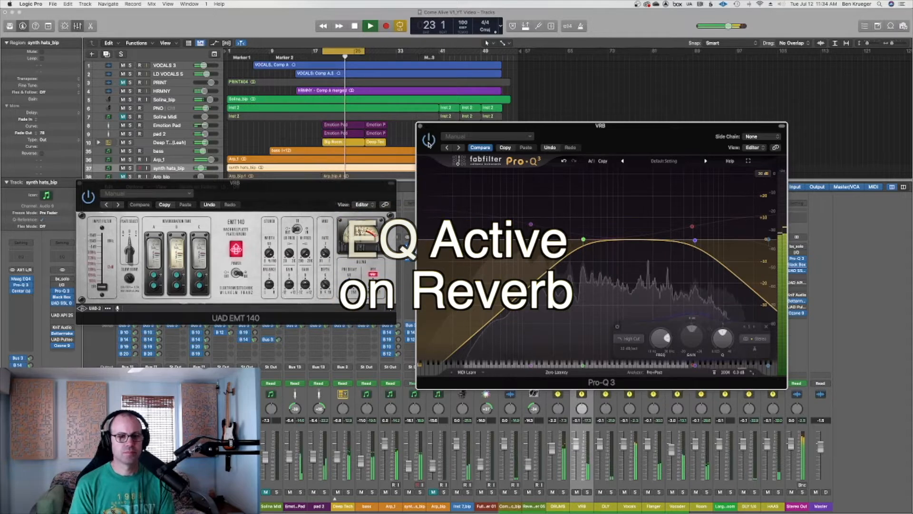
key("space")
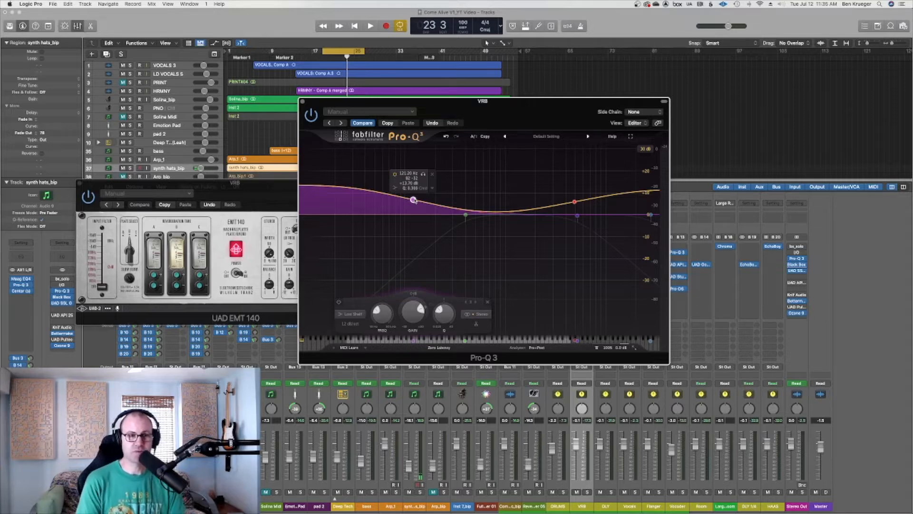
Step: Solo the VRB channel and compare the reverb with the boosted low and high EQ bypassed and engaged
left_click(591, 493)
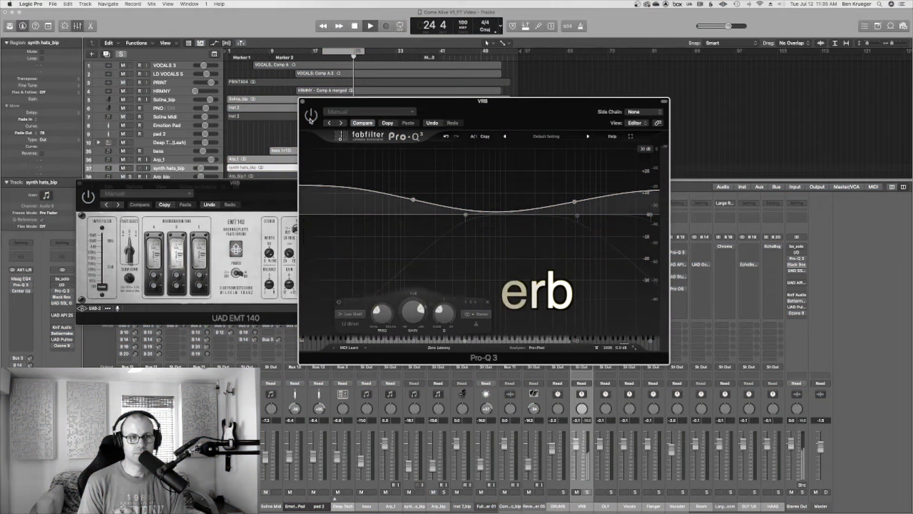
left_click(310, 116)
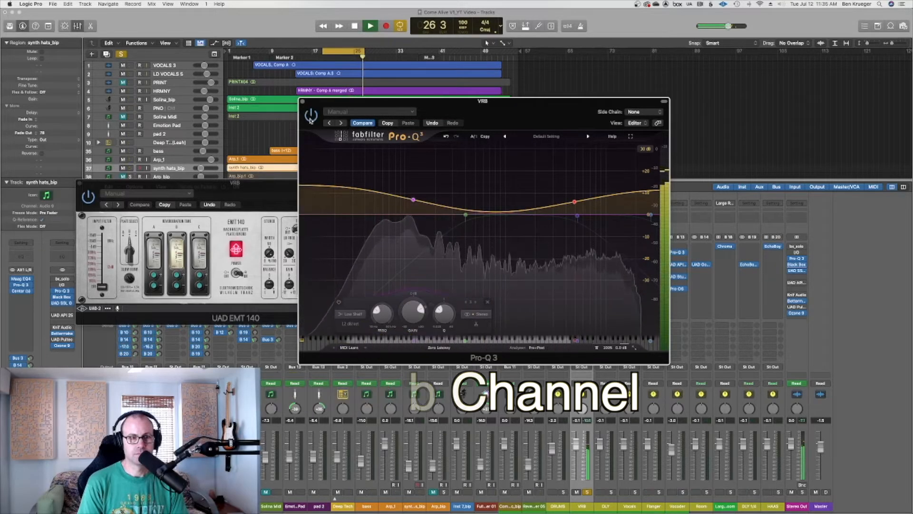
key("space")
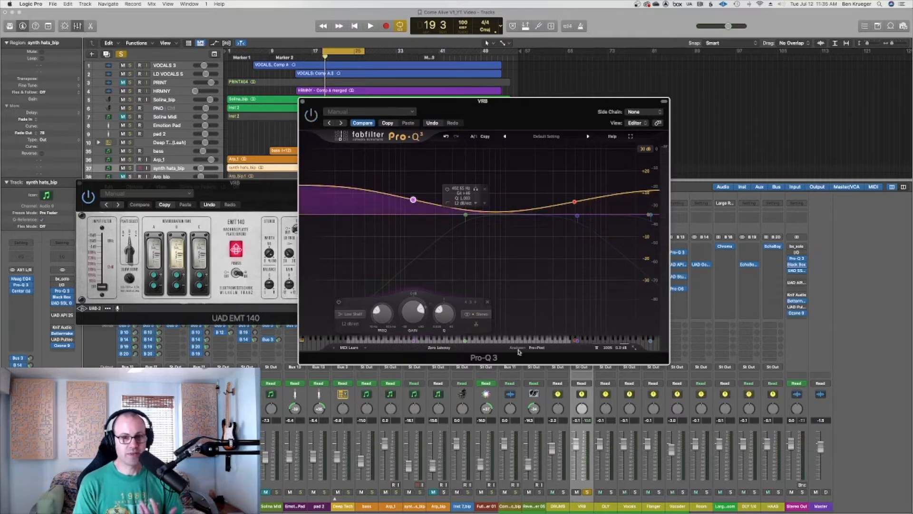
Step: Unsolo the VRB channel and compare the boosted lows and highs against the bypassed EQ in the full mix
left_click(588, 492)
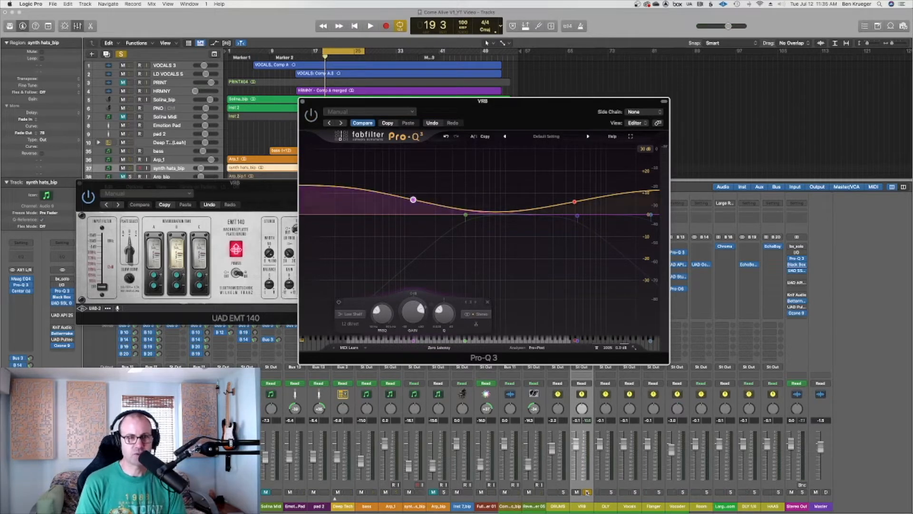
key("space")
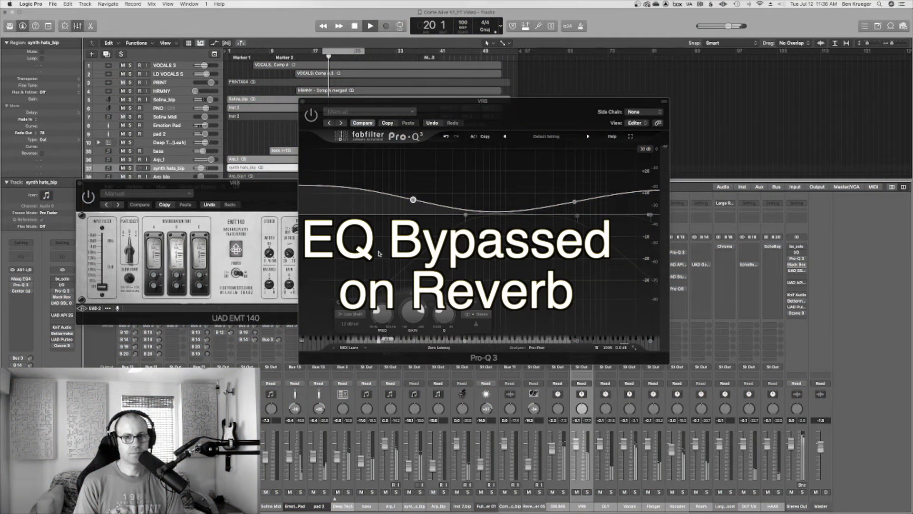
left_click(311, 117)
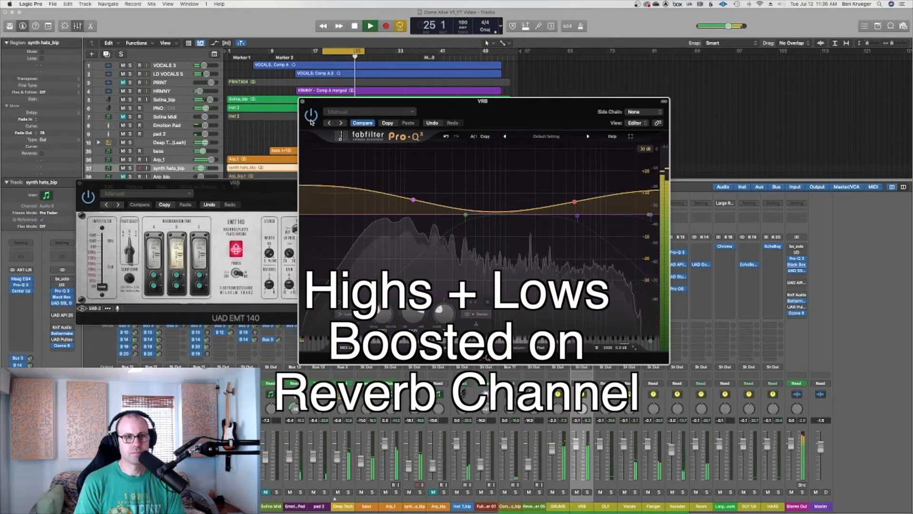
key("space")
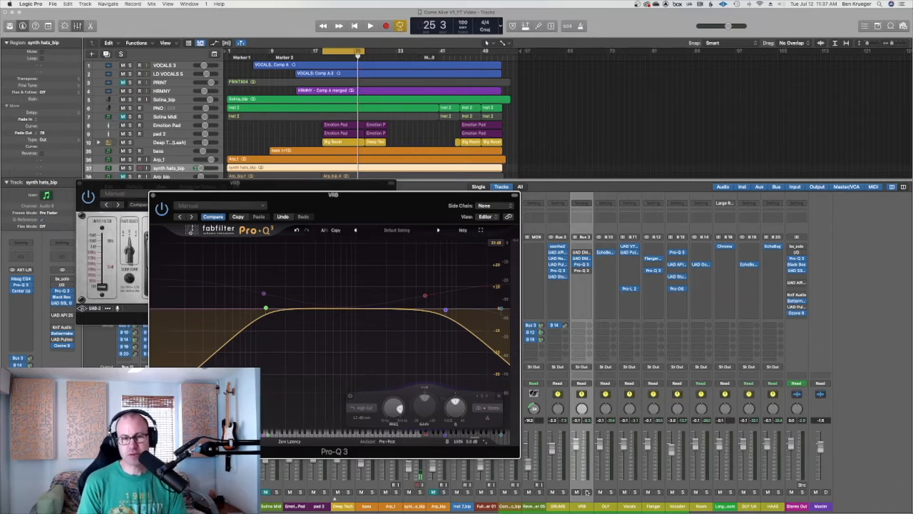
Step: Solo the VRB channel and disable both the low cut and high cut bands in its Pro-Q 3
left_click(587, 492)
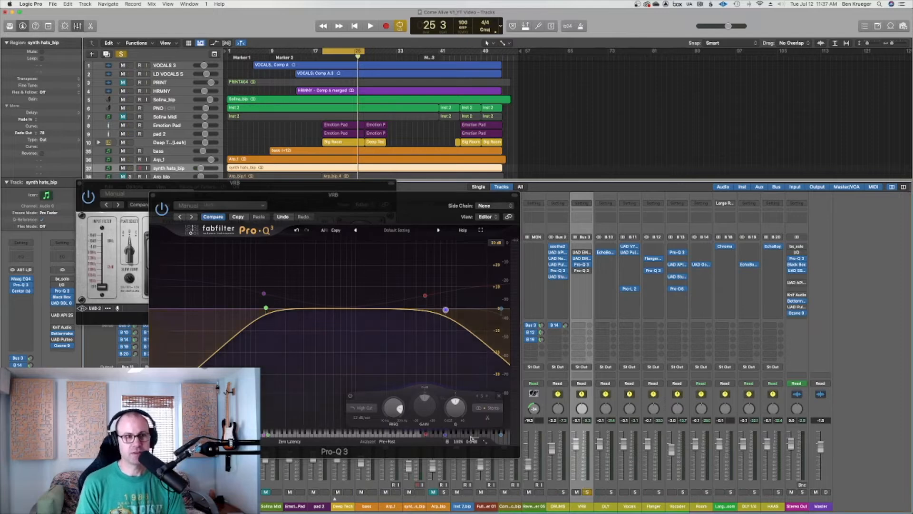
left_click(266, 306)
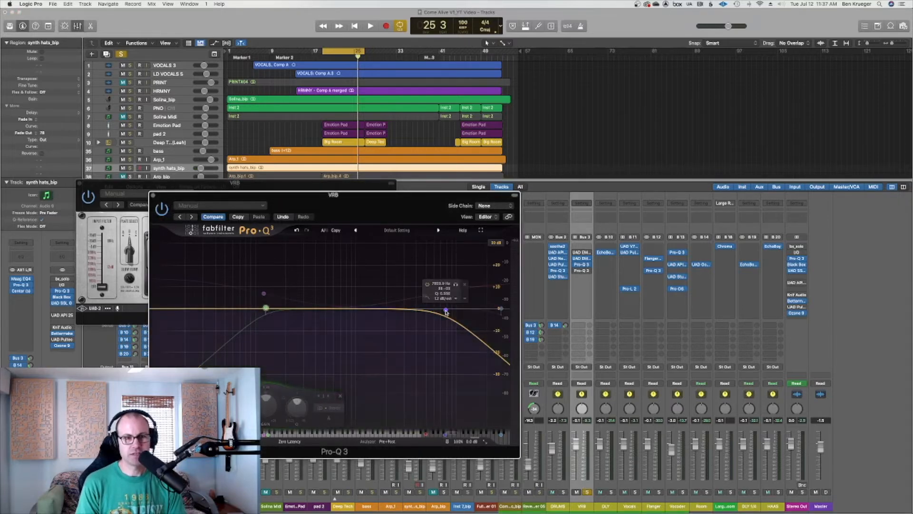
left_click(446, 309)
left_click(425, 284)
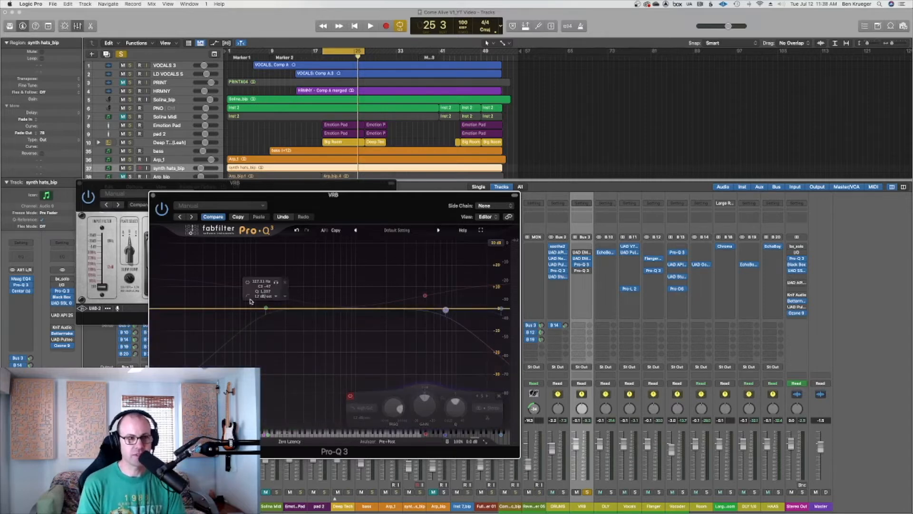
Step: Re-enable the low cut band during playback and raise its frequency to about 214 Hz
key("space")
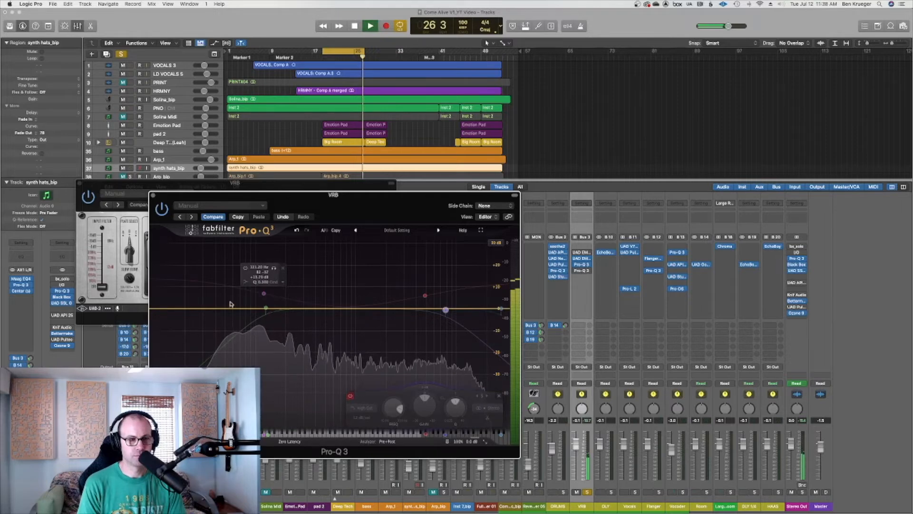
left_click(248, 284)
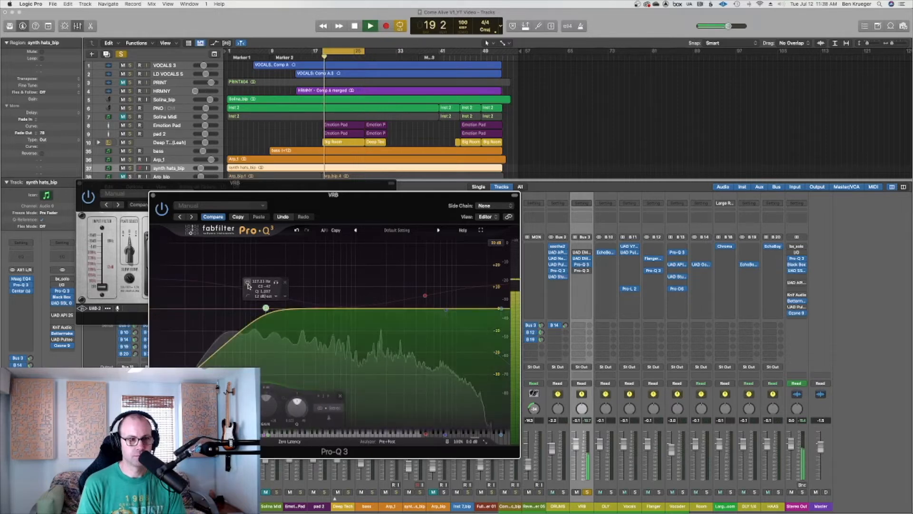
left_click_drag(267, 308, 289, 307)
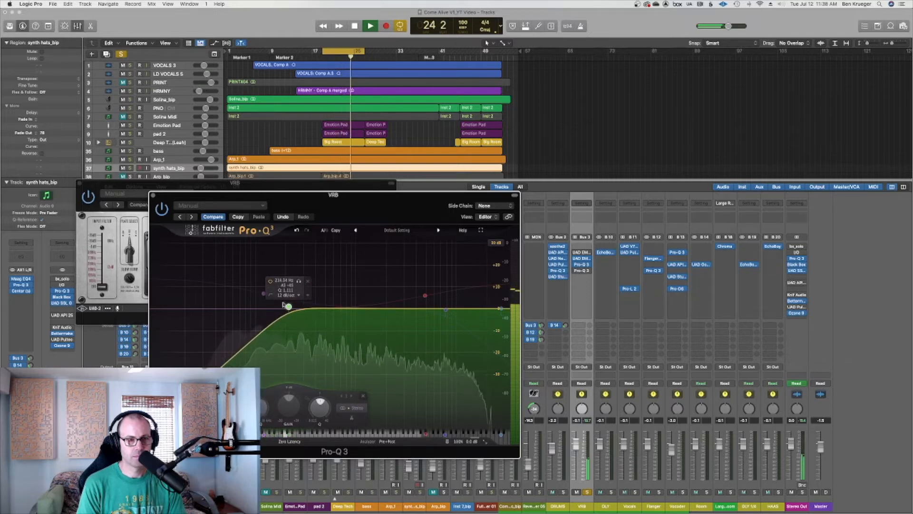
key("space")
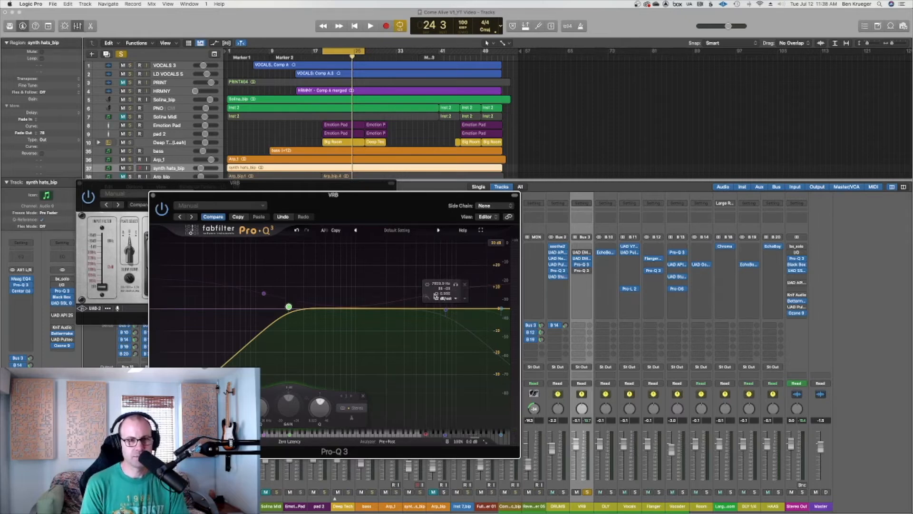
Step: Re-enable the high cut band during playback and lower its frequency to about 5.5 kHz
key("space")
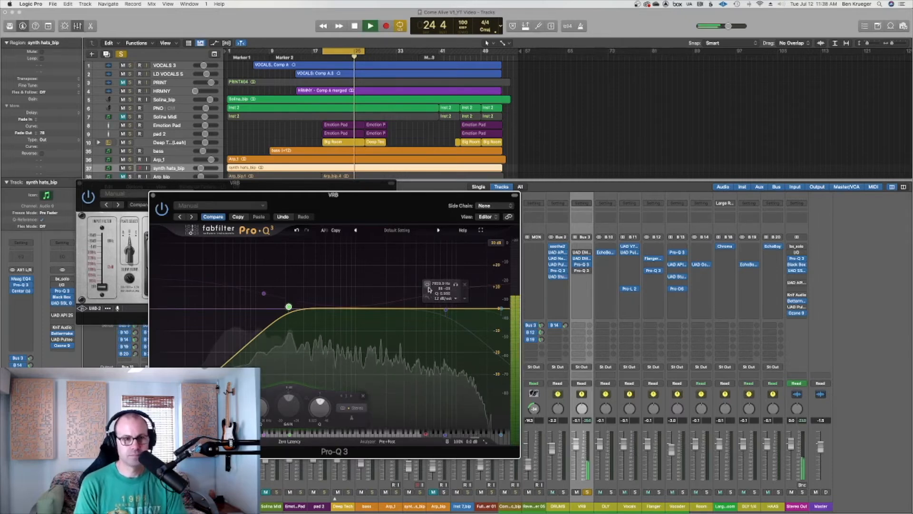
mouse_move(446, 309)
left_mouse_down()
mouse_move(484, 311)
mouse_move(412, 307)
mouse_move(431, 307)
left_mouse_up()
key("space")
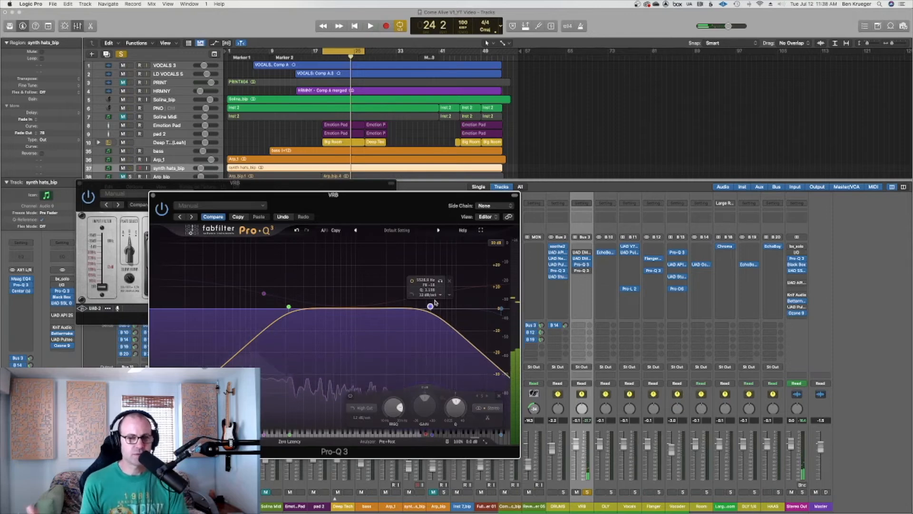
Step: Clear the solo and compare the full mix with the reverb's 214 Hz to 5.5 kHz filtering bypassed and engaged
left_click(122, 54)
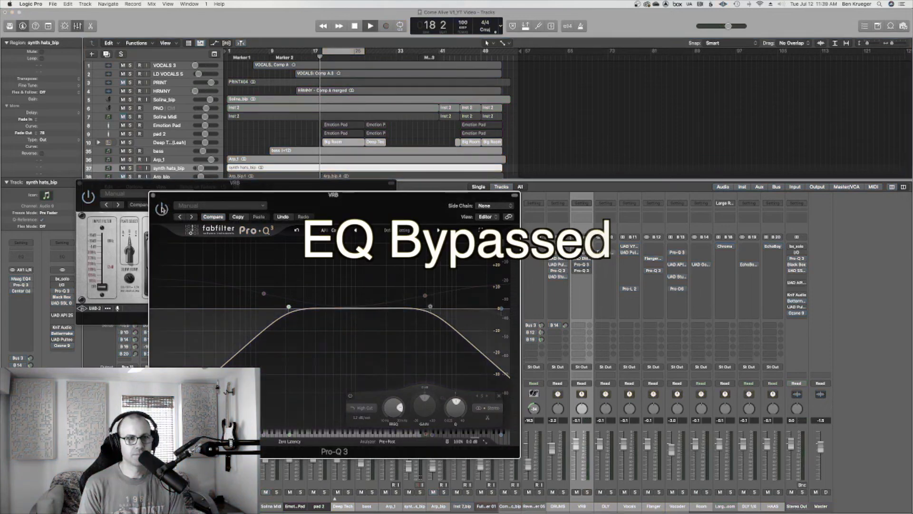
key("space")
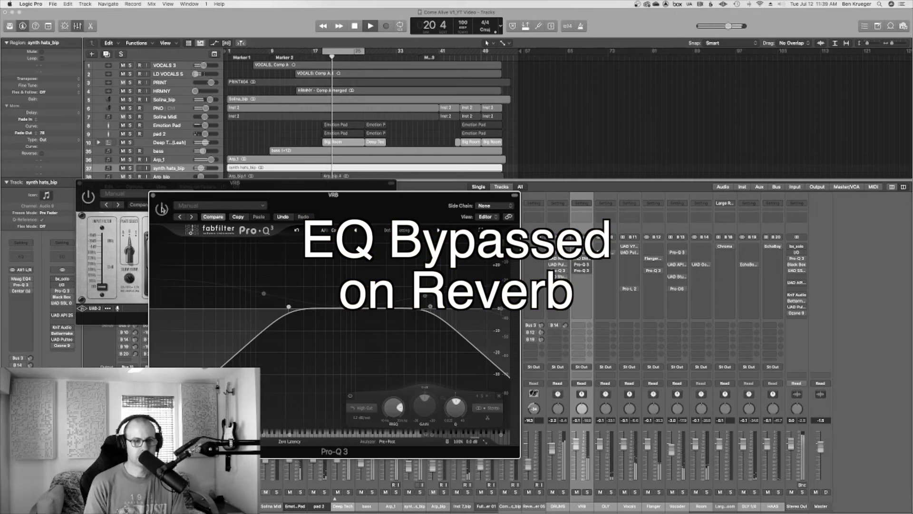
left_click(163, 208)
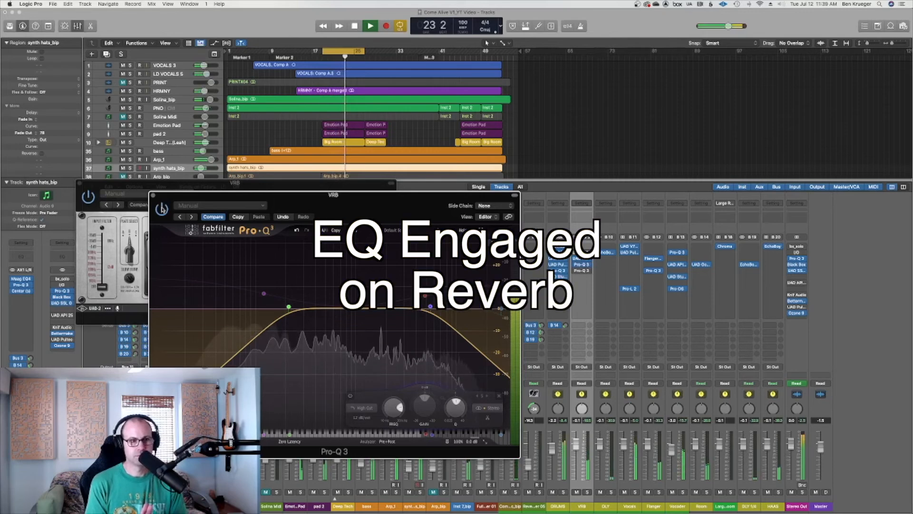
Step: Raise the reverb EQ's low cut to about 288 Hz while the full mix plays, and stop playback
left_click(290, 307)
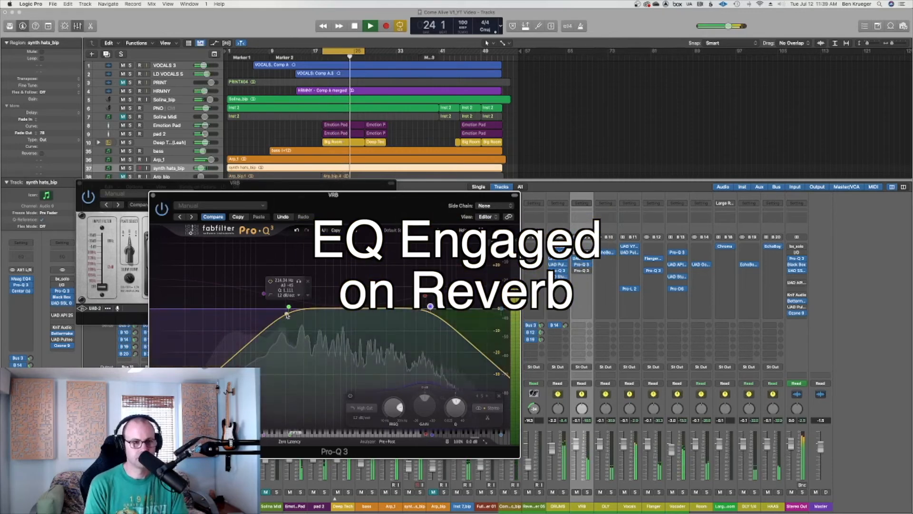
left_click_drag(293, 309, 299, 308)
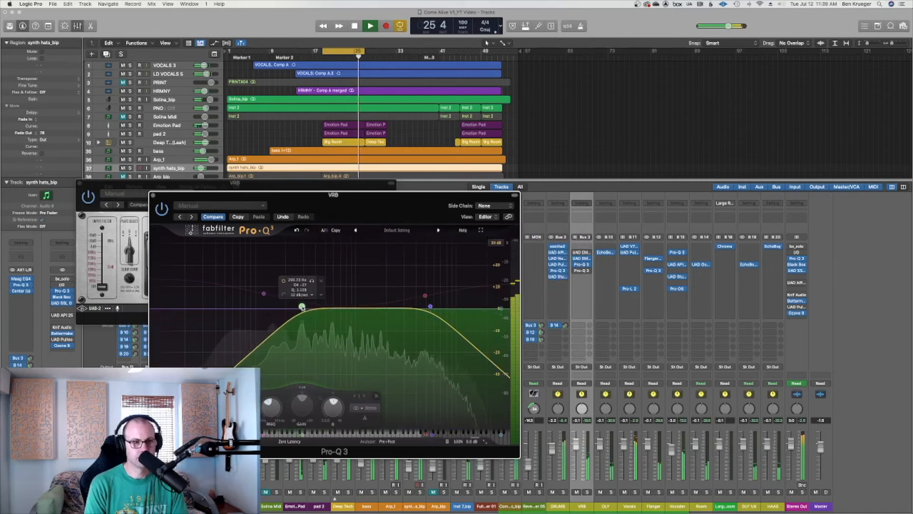
key("space")
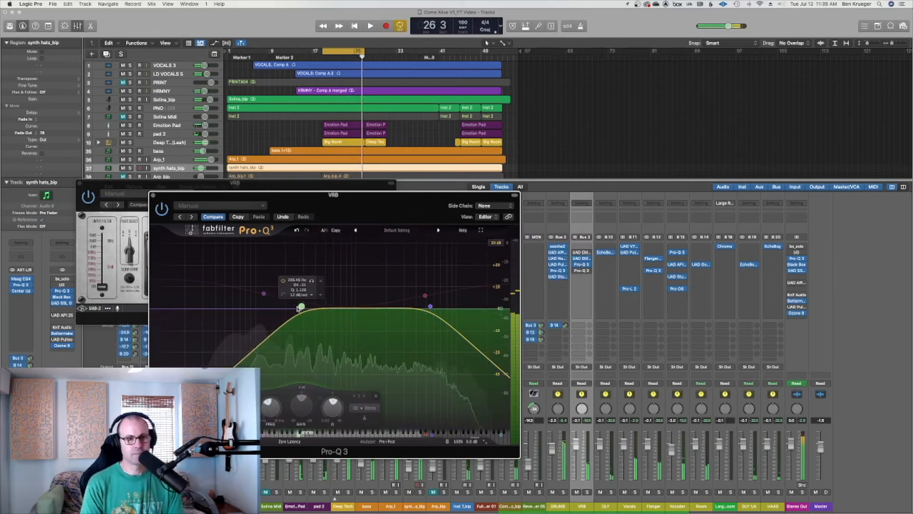